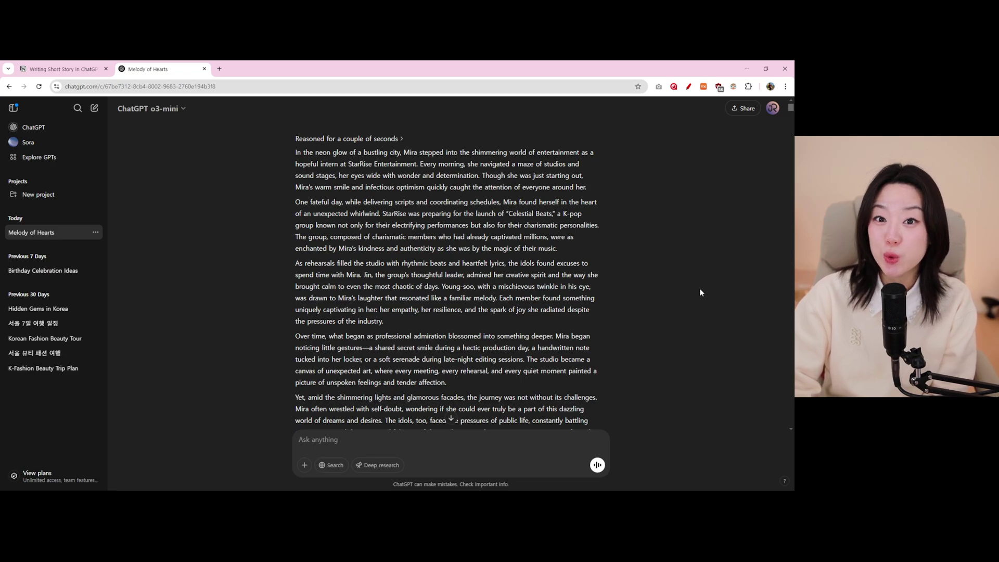
Review the 12-episode K-drama outlines about an entertainment company intern and five K-pop girl idols, including both plot-twist prompts
{"action": "scroll", "coordinate": [700, 292], "scroll_direction": "down", "scroll_amount": 10}
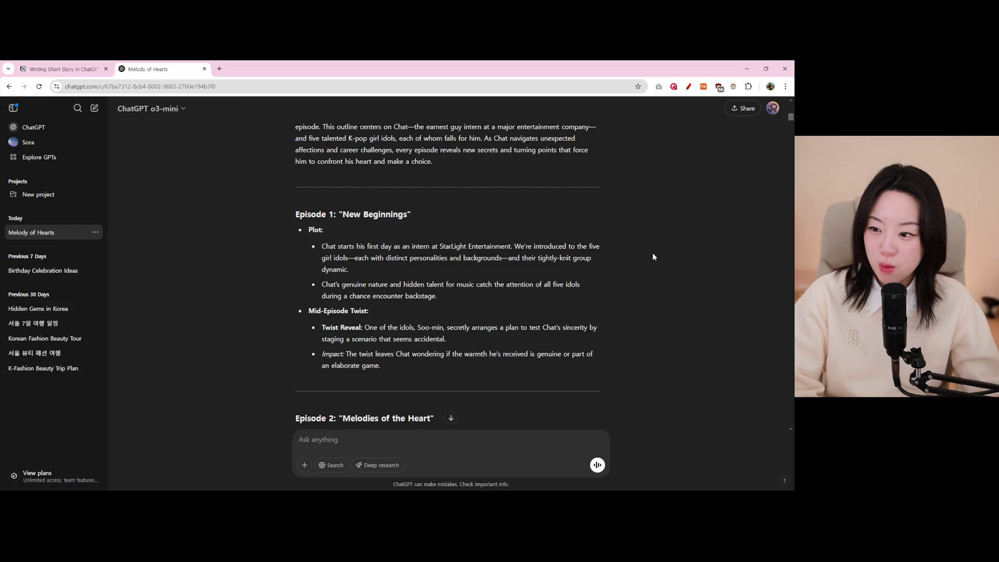
{"action": "scroll", "coordinate": [839, 236], "scroll_direction": "up", "scroll_amount": 3}
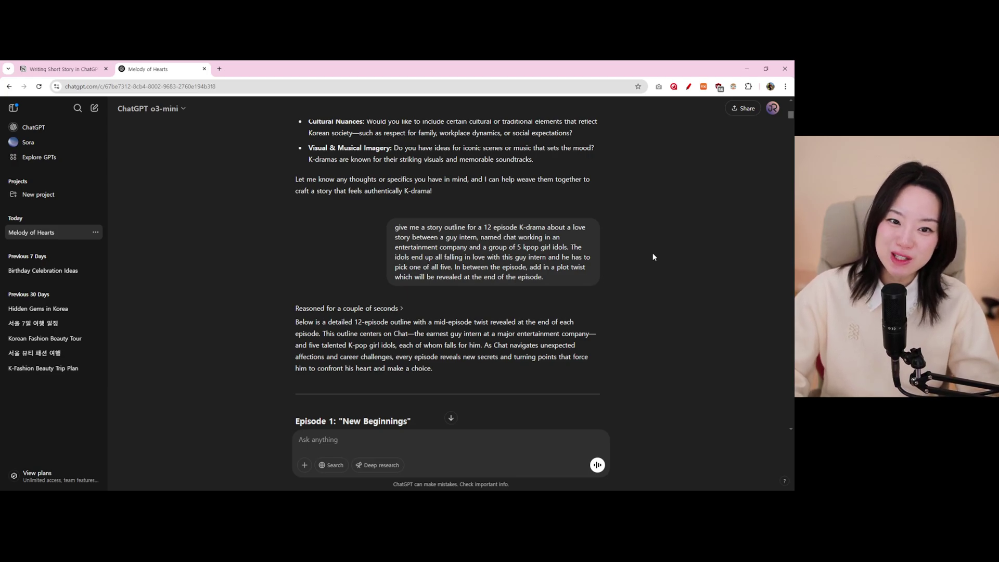
{"action": "mouse_move", "coordinate": [654, 245]}
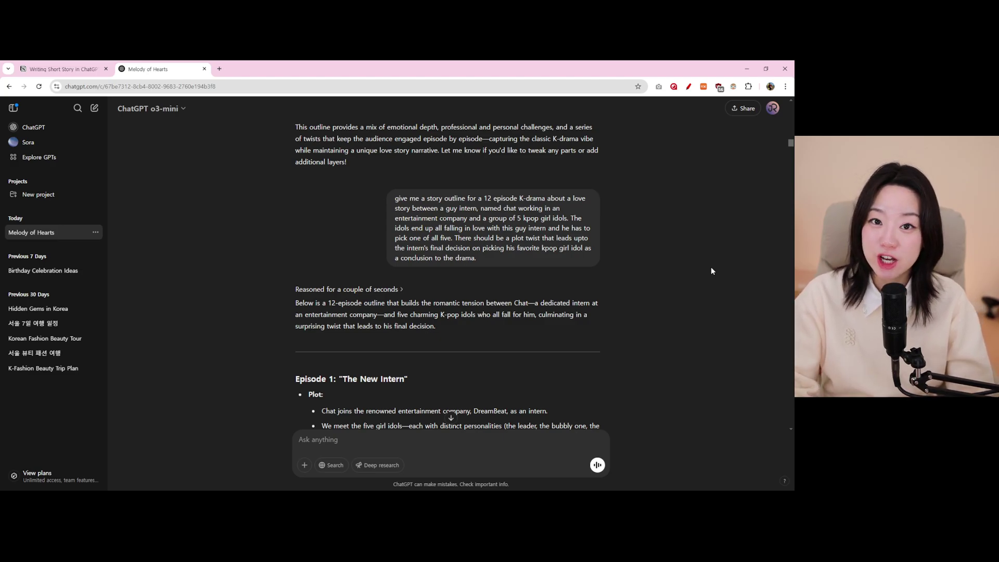
{"action": "scroll", "coordinate": [678, 239], "scroll_direction": "down", "scroll_amount": 4}
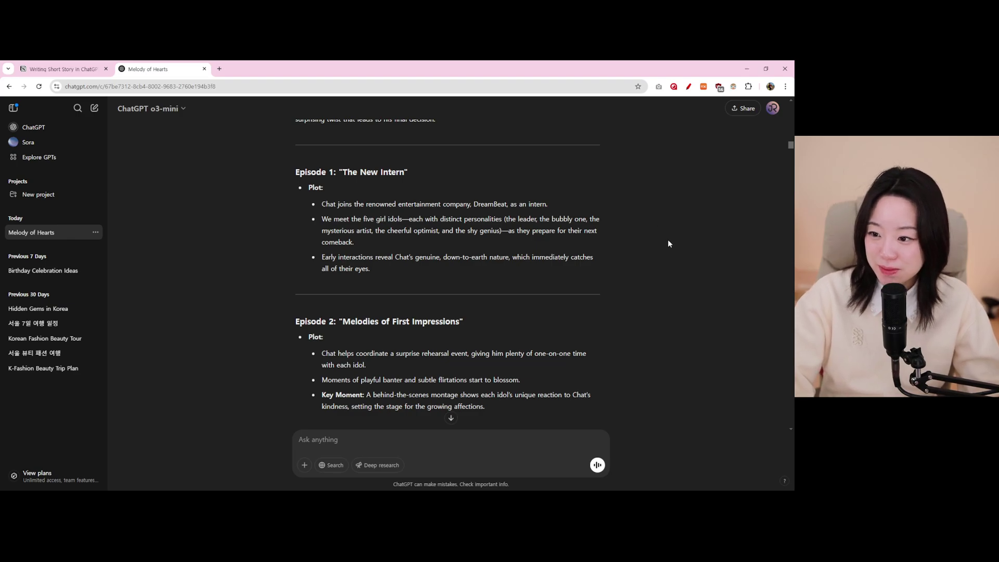
{"action": "scroll", "coordinate": [656, 248], "scroll_direction": "down", "scroll_amount": 3}
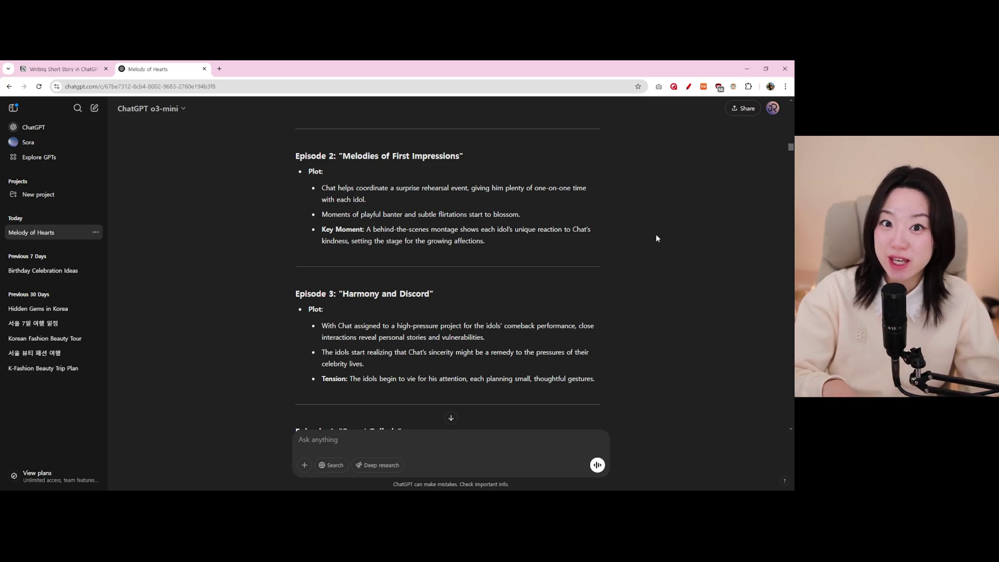
Read the character and personality profiles for the intern, the five girl idols and the supporting characters
{"action": "scroll", "coordinate": [660, 242], "scroll_direction": "down", "scroll_amount": 15}
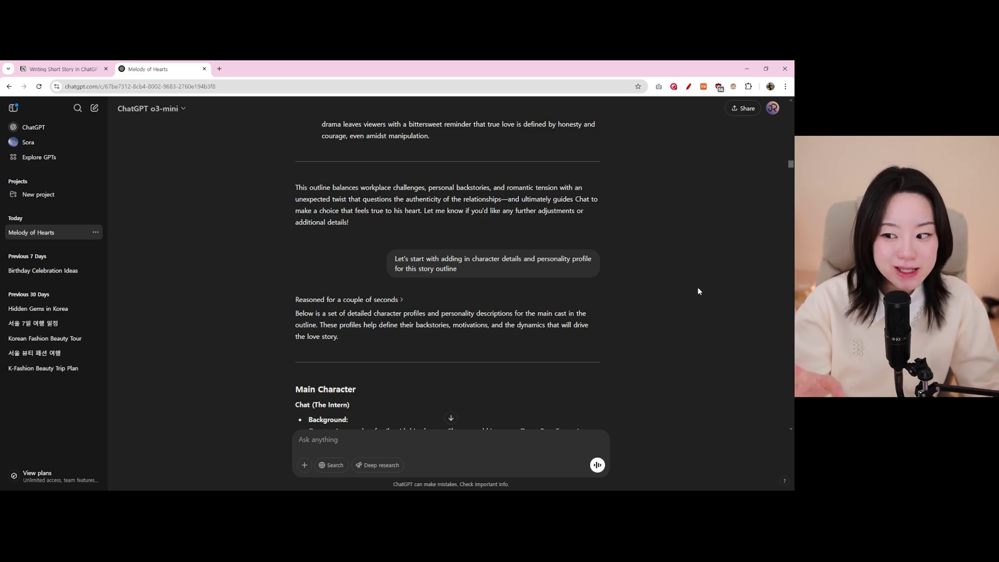
{"action": "scroll", "coordinate": [691, 281], "scroll_direction": "down", "scroll_amount": 4}
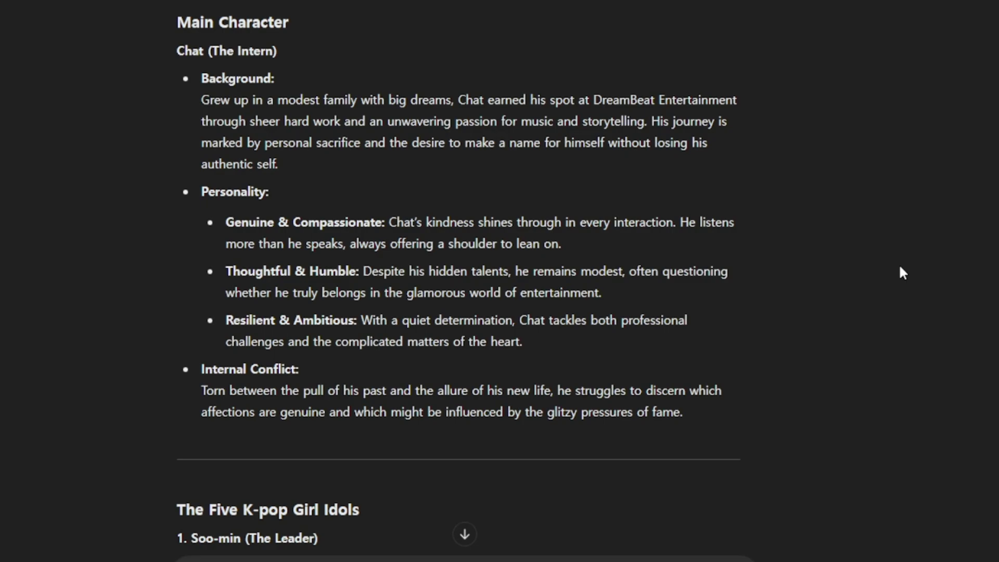
{"action": "scroll", "coordinate": [898, 261], "scroll_direction": "down", "scroll_amount": 4}
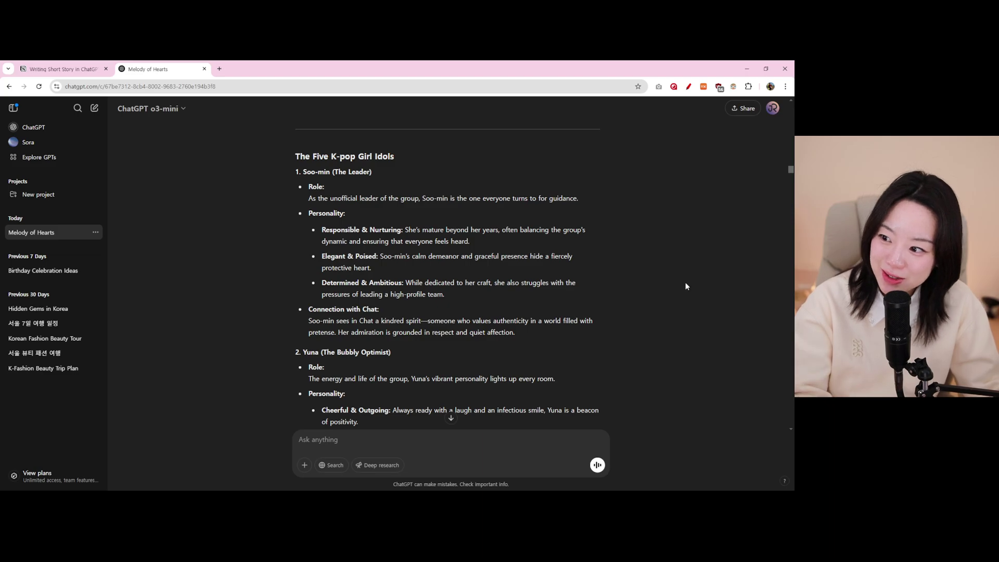
{"action": "scroll", "coordinate": [685, 286], "scroll_direction": "down", "scroll_amount": 6}
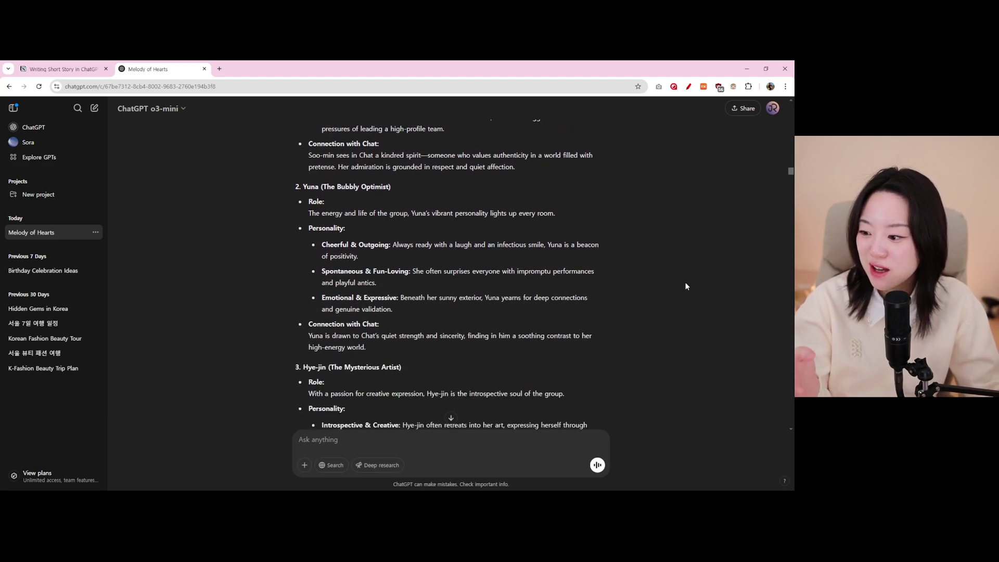
{"action": "scroll", "coordinate": [686, 285], "scroll_direction": "down", "scroll_amount": 3}
{"action": "scroll", "coordinate": [686, 282], "scroll_direction": "down", "scroll_amount": 3}
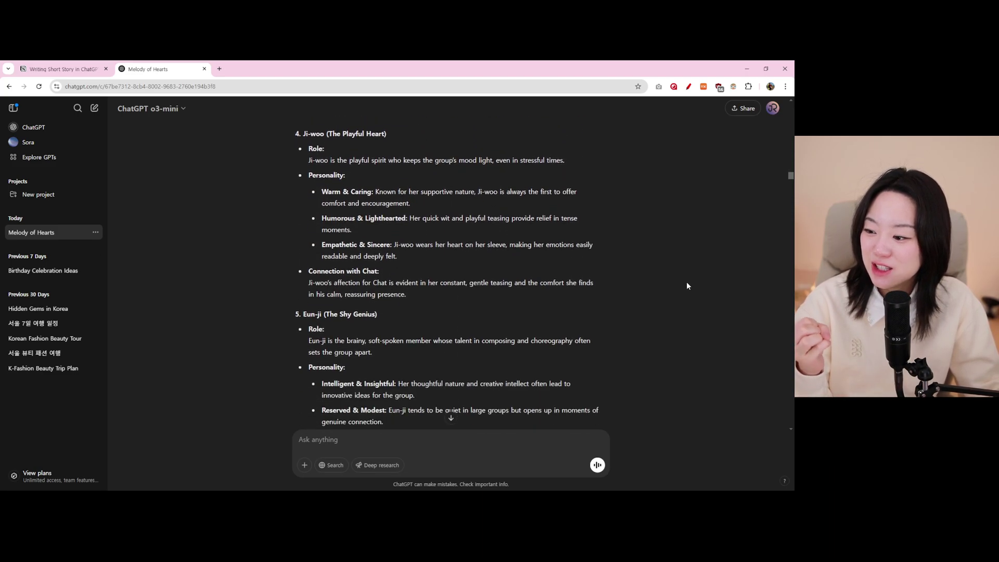
{"action": "scroll", "coordinate": [686, 279], "scroll_direction": "down", "scroll_amount": 3}
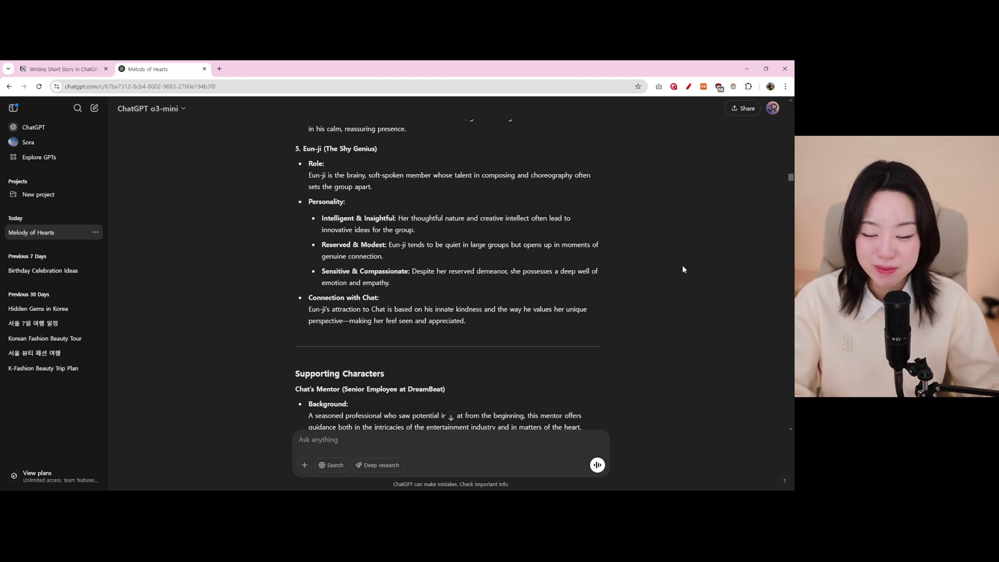
{"action": "scroll", "coordinate": [683, 269], "scroll_direction": "down", "scroll_amount": 4}
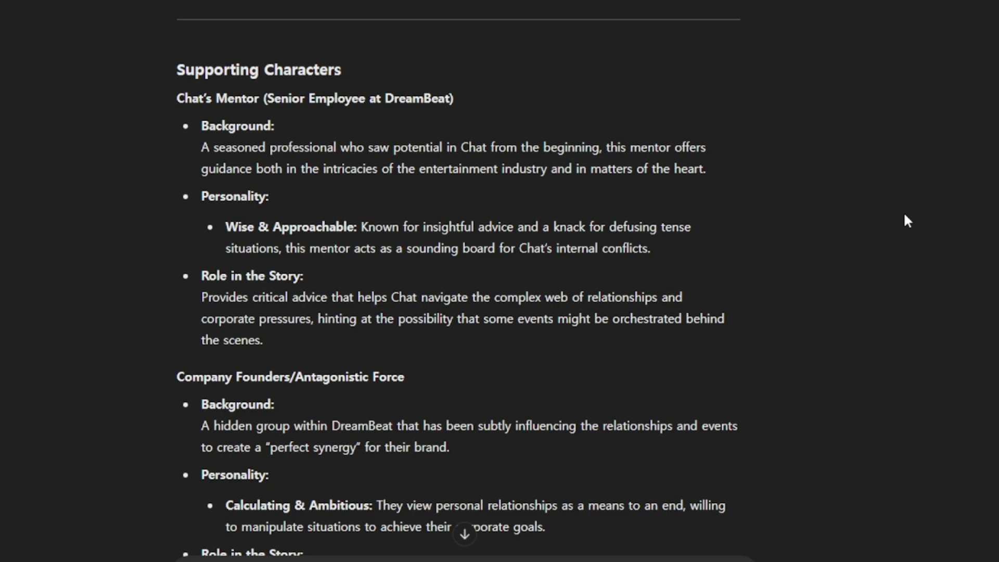
{"action": "scroll", "coordinate": [906, 218], "scroll_direction": "down", "scroll_amount": 3}
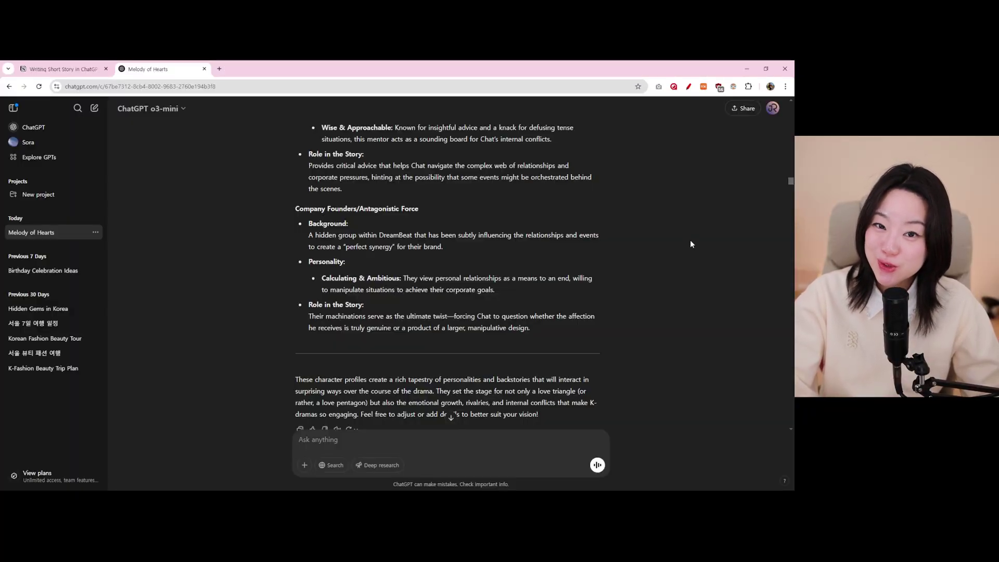
Examine Chad's revised wealthy-family background and the profile of the contrasting second male lead, Min-joon
{"action": "scroll", "coordinate": [659, 231], "scroll_direction": "down", "scroll_amount": 4}
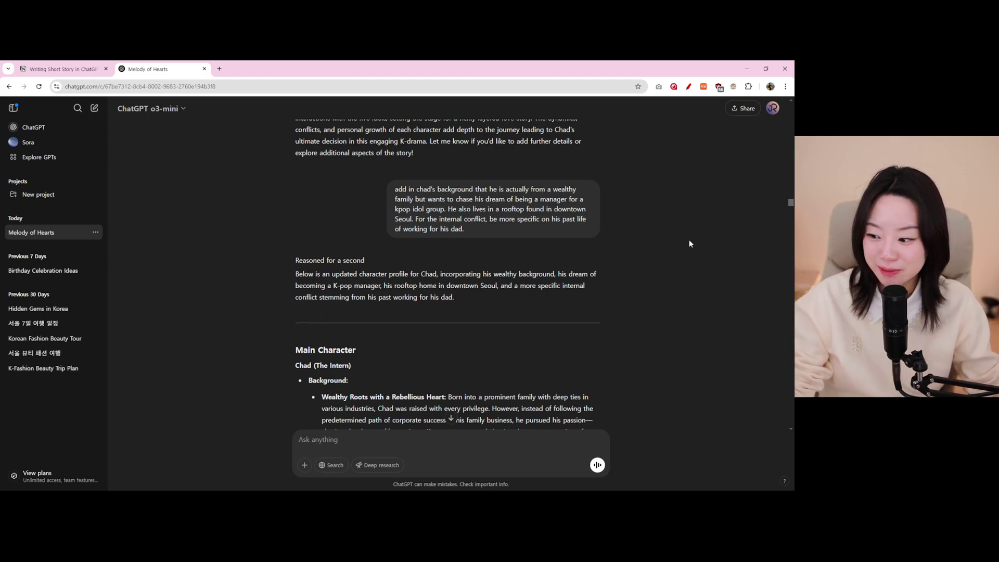
{"action": "scroll", "coordinate": [692, 241], "scroll_direction": "down", "scroll_amount": 4}
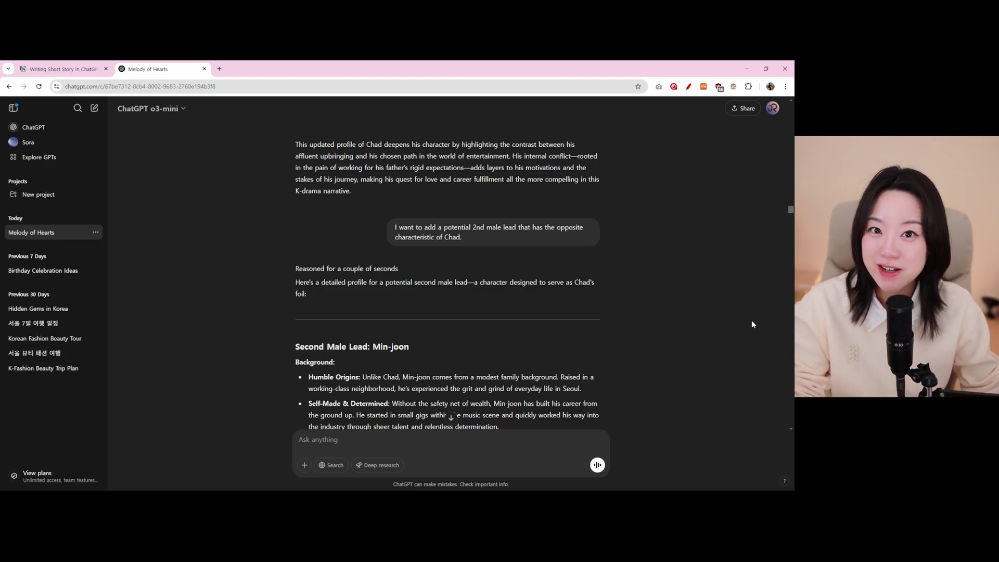
{"action": "scroll", "coordinate": [751, 316], "scroll_direction": "down", "scroll_amount": 3}
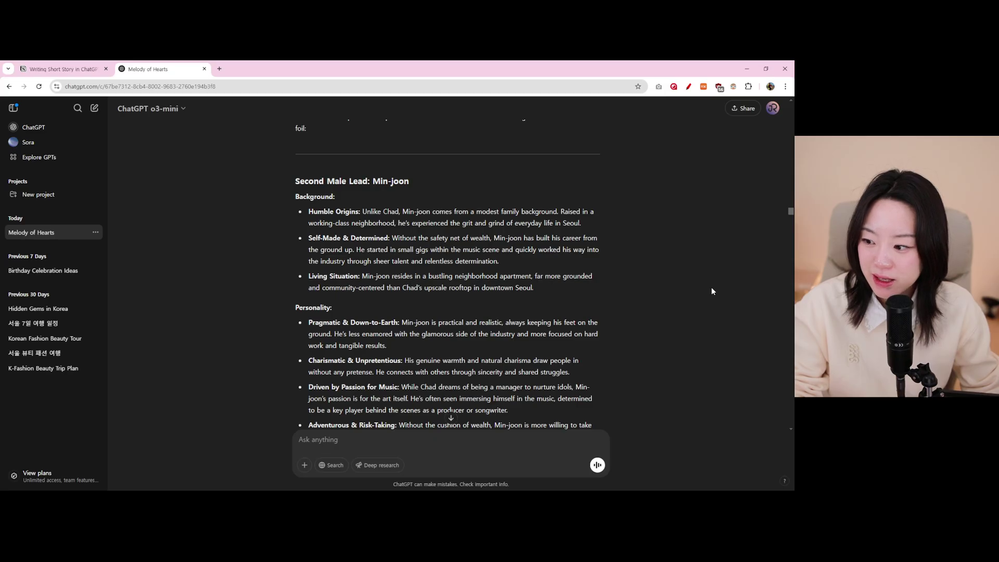
{"action": "scroll", "coordinate": [940, 345], "scroll_direction": "down", "scroll_amount": 3}
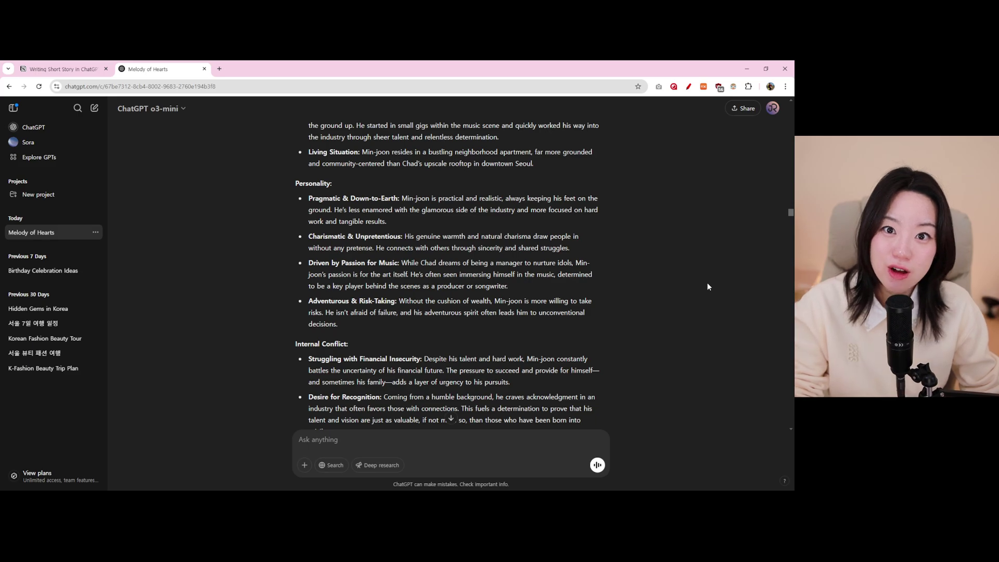
Review the revised outlines that add Min-joon, the two female leads and the filler romances of the other idols
{"action": "scroll", "coordinate": [706, 280], "scroll_direction": "down", "scroll_amount": 15}
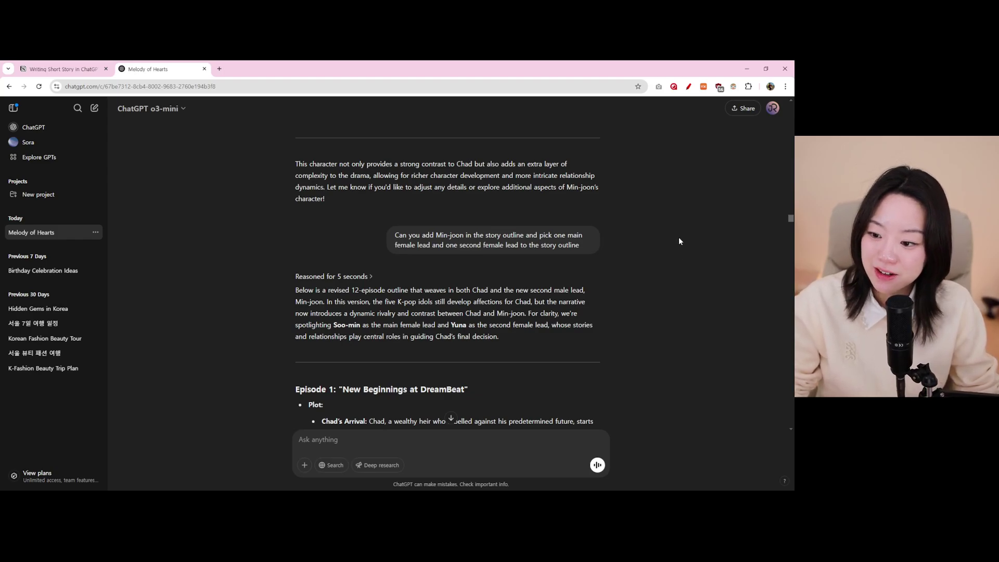
{"action": "scroll", "coordinate": [706, 239], "scroll_direction": "down", "scroll_amount": 1}
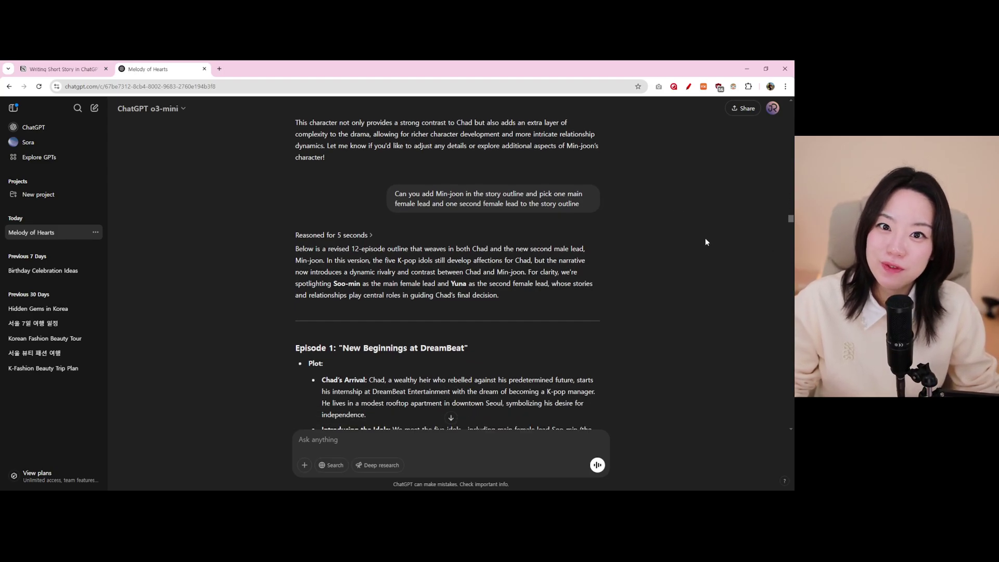
{"action": "scroll", "coordinate": [705, 242], "scroll_direction": "down", "scroll_amount": 4}
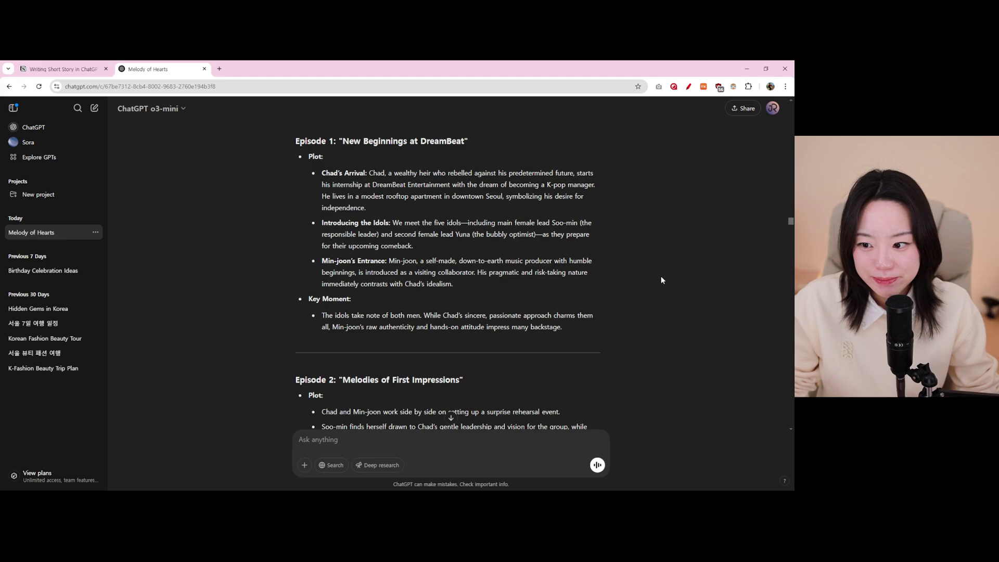
{"action": "scroll", "coordinate": [661, 280], "scroll_direction": "down", "scroll_amount": 20}
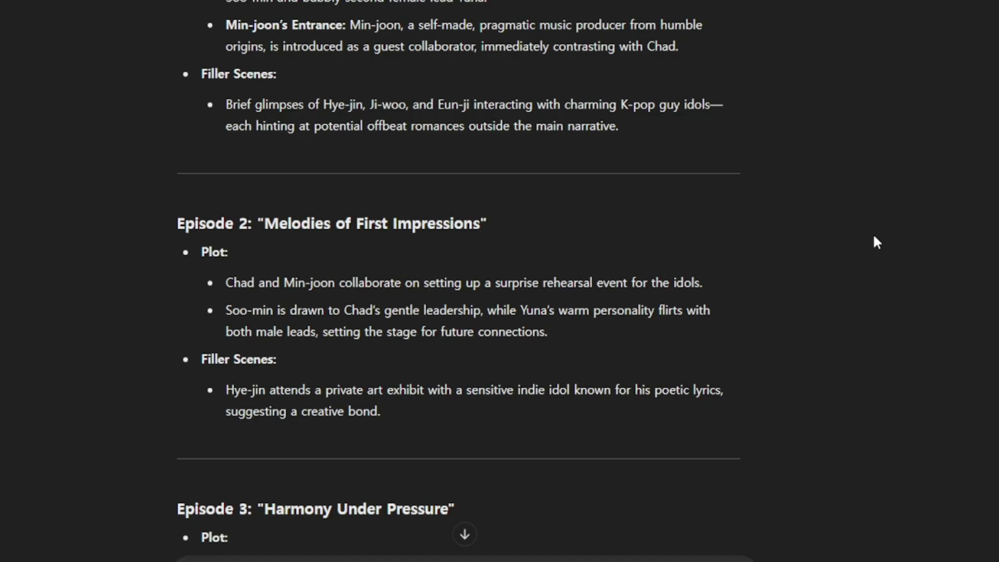
{"action": "scroll", "coordinate": [876, 242], "scroll_direction": "up", "scroll_amount": 7}
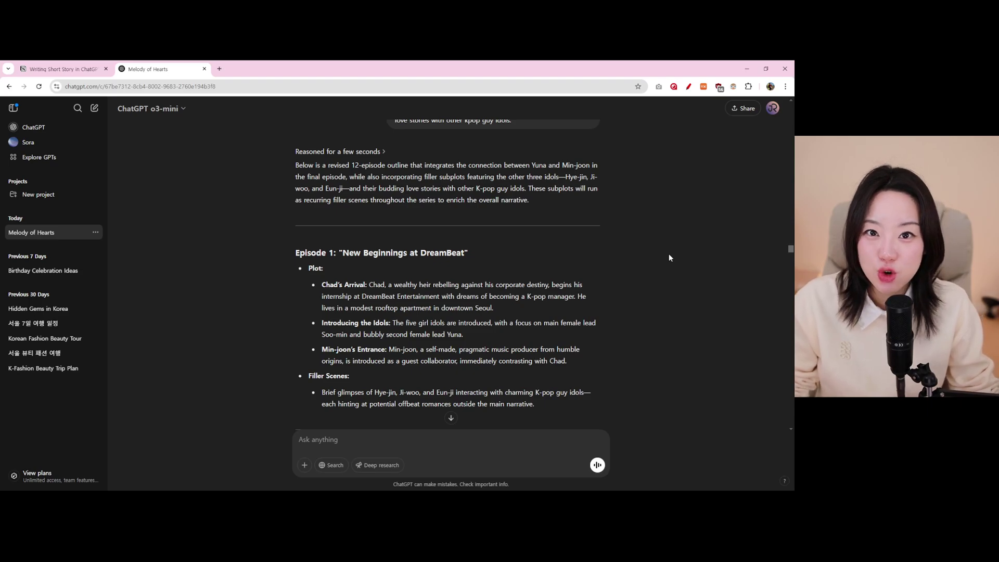
Look through the shooting script for the hour-long first episode, from the cold open to the closing scenes
{"action": "scroll", "coordinate": [667, 257], "scroll_direction": "down", "scroll_amount": 20}
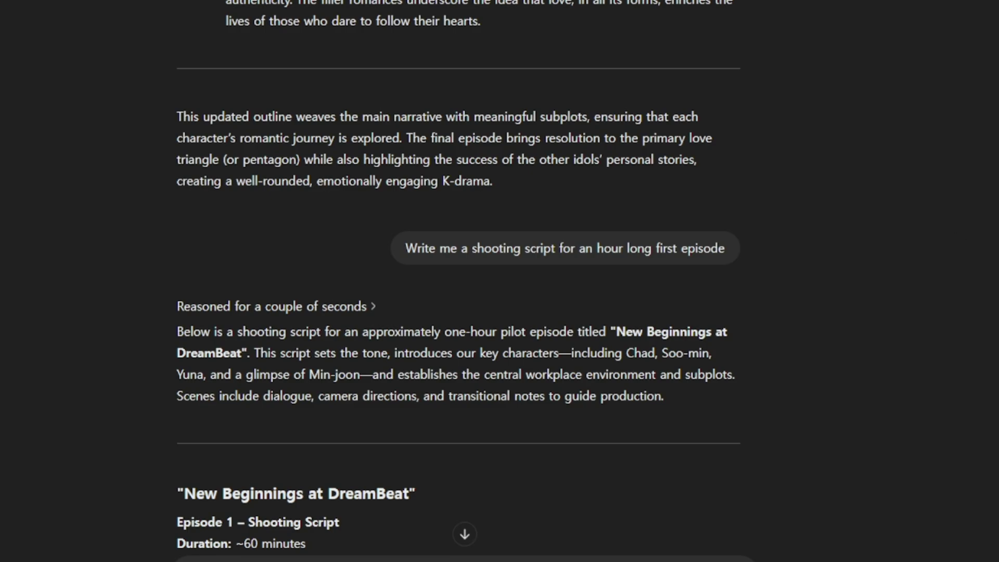
{"action": "scroll", "coordinate": [791, 533], "scroll_direction": "down", "scroll_amount": 2}
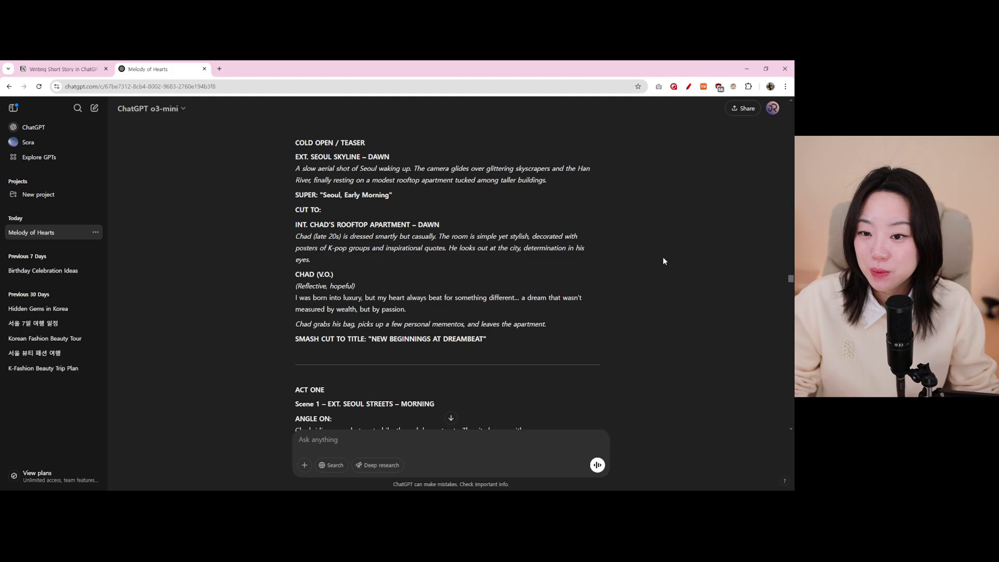
{"action": "scroll", "coordinate": [629, 245], "scroll_direction": "down", "scroll_amount": 1}
{"action": "scroll", "coordinate": [619, 235], "scroll_direction": "down", "scroll_amount": 3}
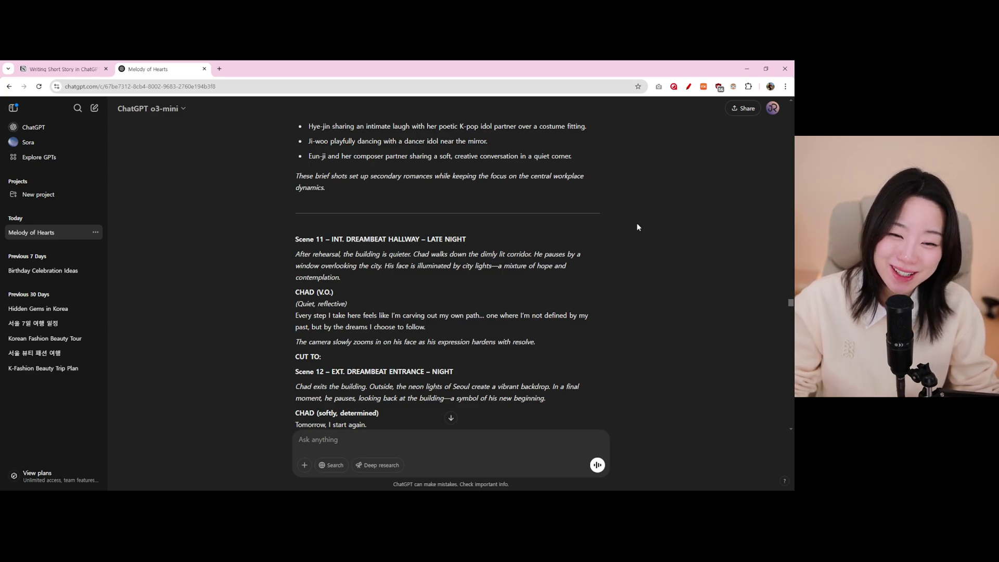
Review the English and Korean title suggestions for the drama, down to the request for plot and key moment sections
{"action": "scroll", "coordinate": [638, 227], "scroll_direction": "down", "scroll_amount": 10}
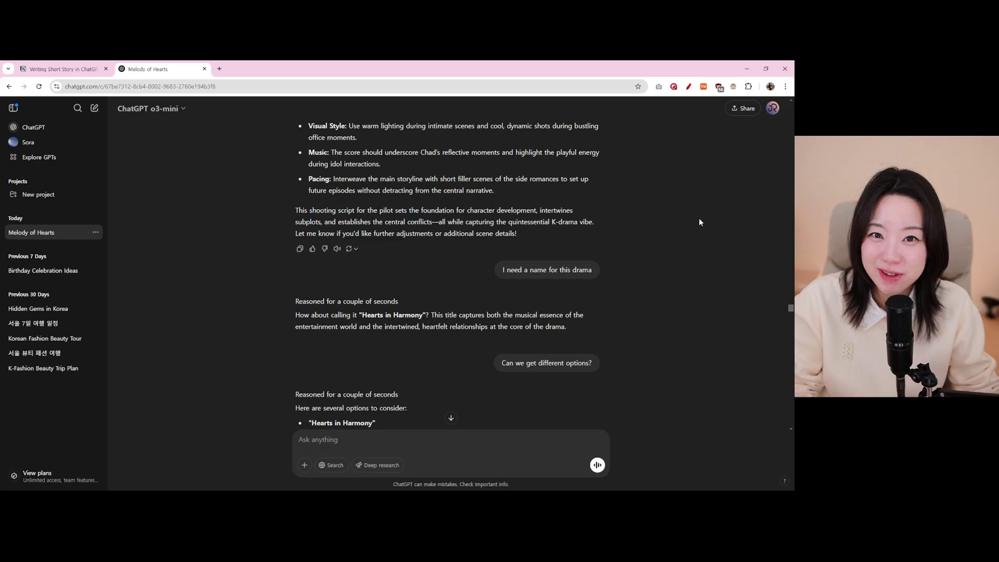
{"action": "scroll", "coordinate": [924, 168], "scroll_direction": "down", "scroll_amount": 2}
{"action": "scroll", "coordinate": [700, 222], "scroll_direction": "down", "scroll_amount": 1}
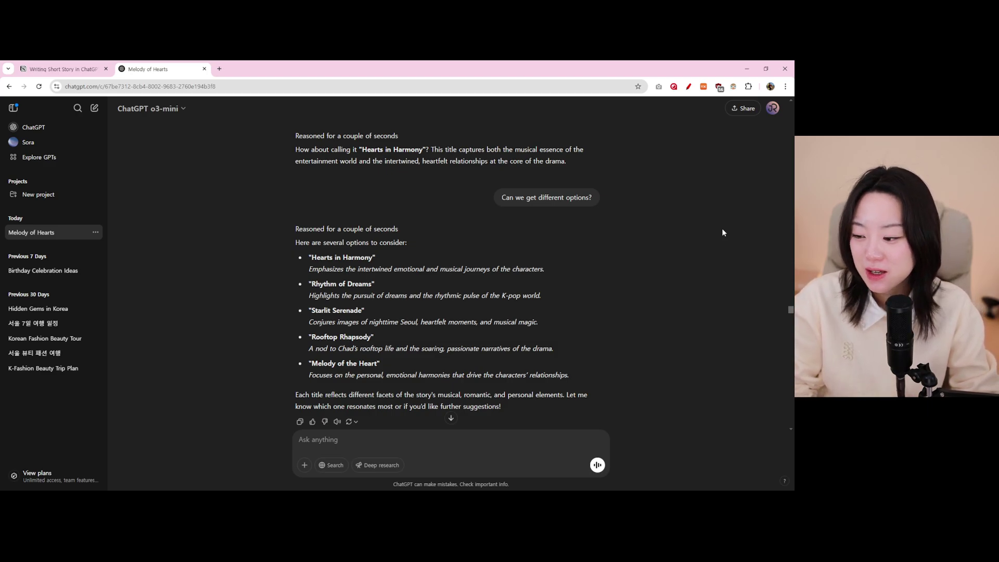
{"action": "scroll", "coordinate": [724, 224], "scroll_direction": "down", "scroll_amount": 5}
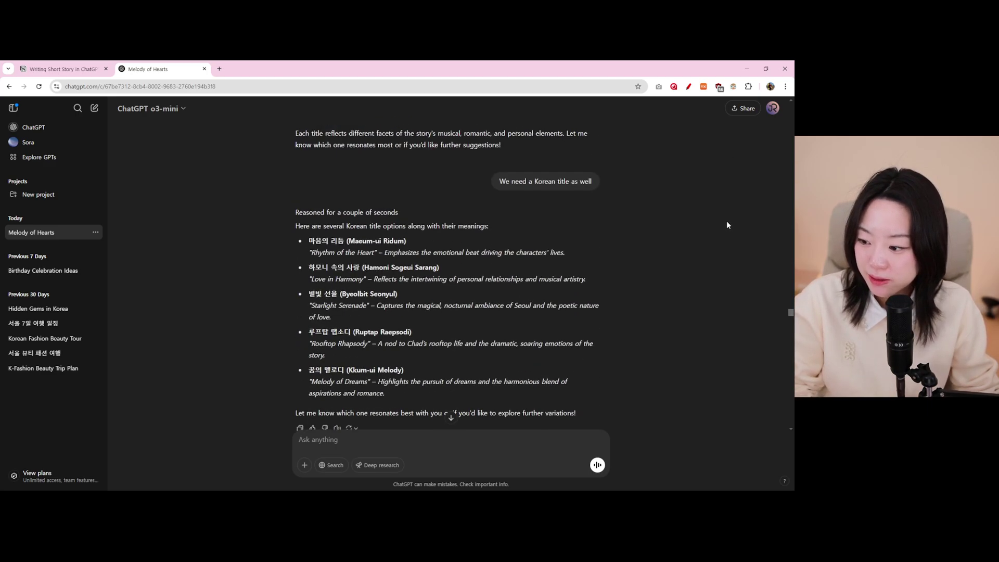
{"action": "scroll", "coordinate": [726, 221], "scroll_direction": "down", "scroll_amount": 2}
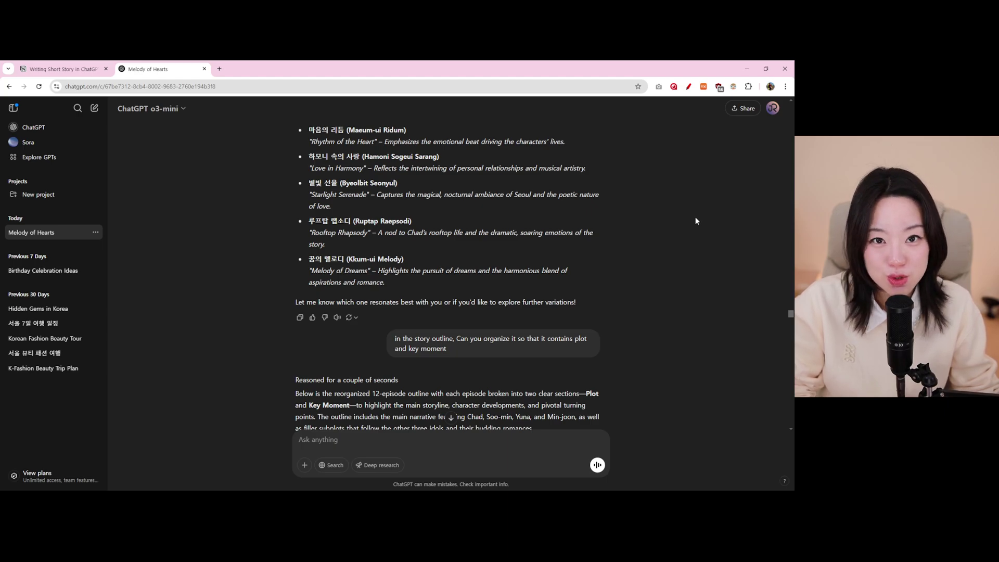
Examine the updated episode outline in which Chad's rich father interferes in his work and love life
{"action": "scroll", "coordinate": [686, 215], "scroll_direction": "down", "scroll_amount": 5}
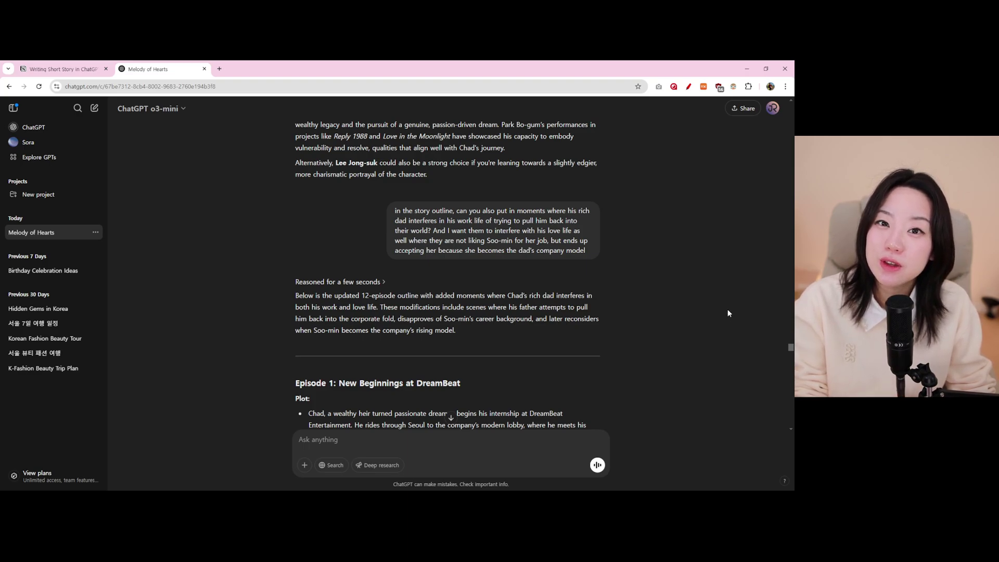
{"action": "scroll", "coordinate": [712, 301], "scroll_direction": "down", "scroll_amount": 15}
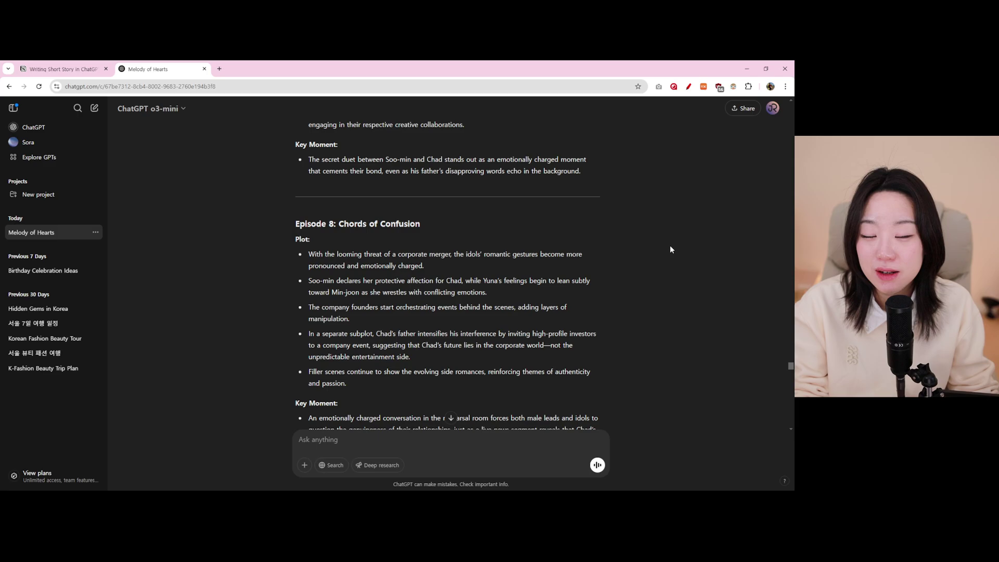
{"action": "scroll", "coordinate": [664, 247], "scroll_direction": "up", "scroll_amount": 20}
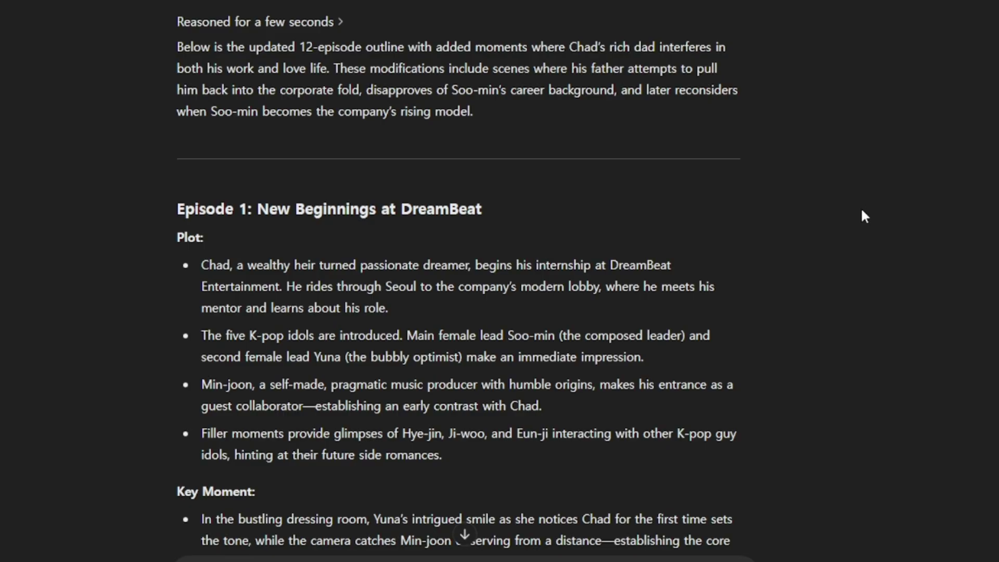
{"action": "scroll", "coordinate": [845, 211], "scroll_direction": "down", "scroll_amount": 4}
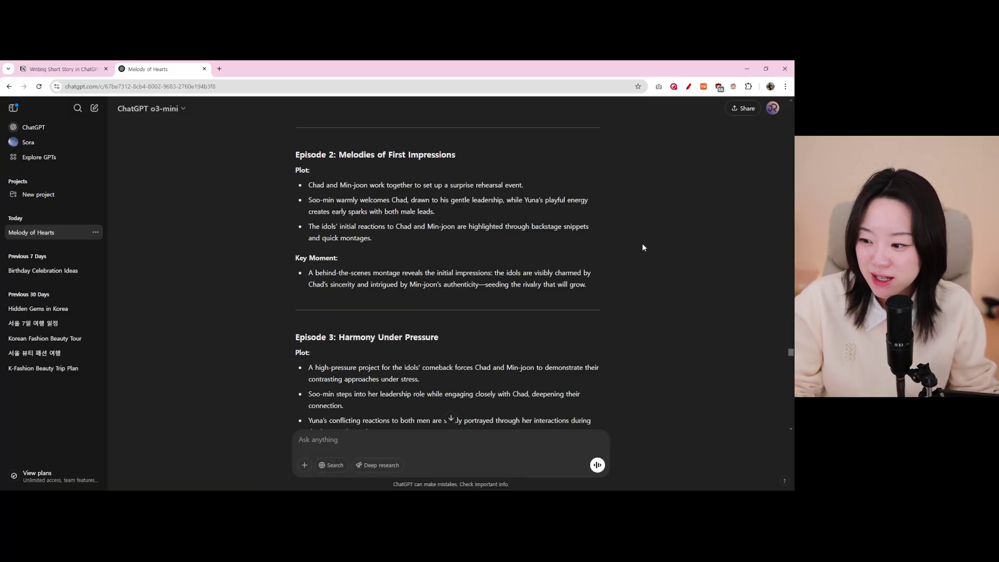
{"action": "scroll", "coordinate": [642, 245], "scroll_direction": "down", "scroll_amount": 3}
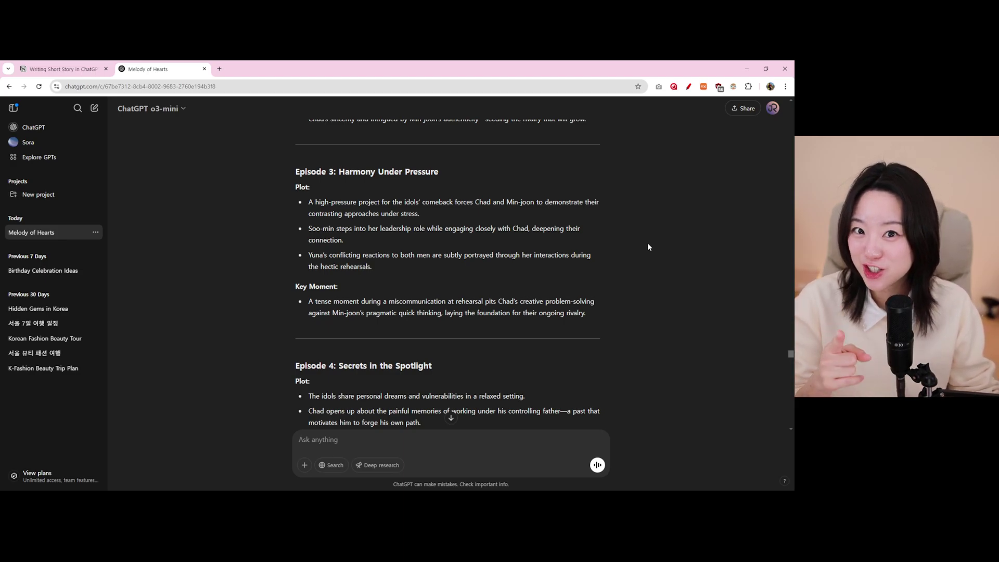
Review the Korean actor recommendations for Chad, including the alternative choice, and the actress candidates for Soo-min
{"action": "scroll", "coordinate": [720, 275], "scroll_direction": "up", "scroll_amount": 10}
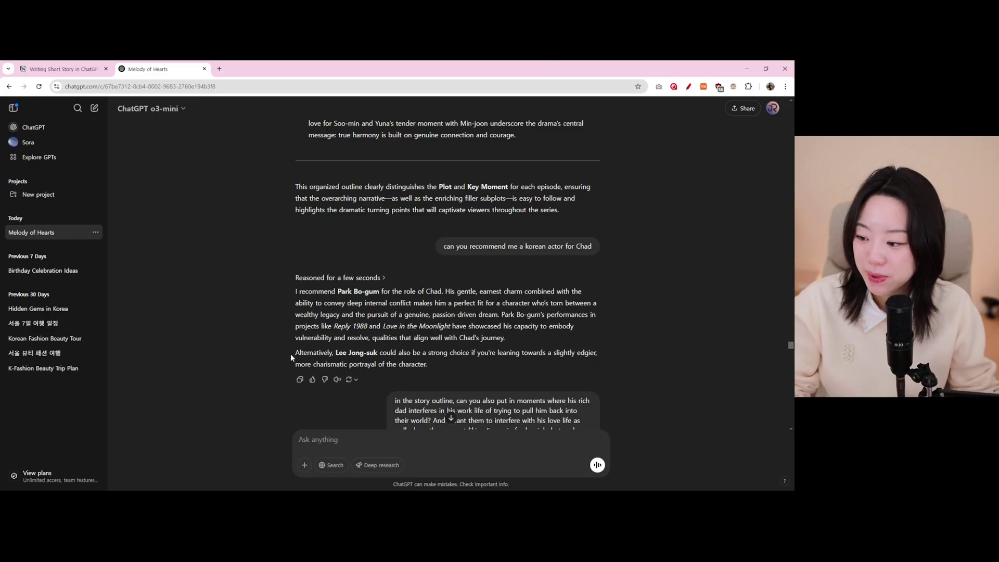
{"action": "left_click_drag", "start_coordinate": [328, 352], "coordinate": [377, 353]}
{"action": "left_click", "coordinate": [628, 390]}
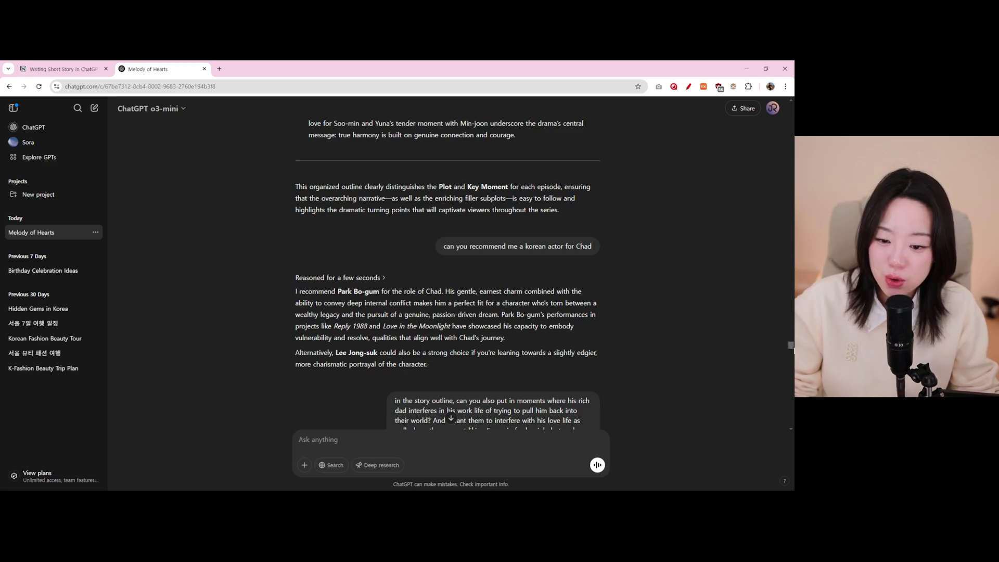
{"action": "left_click_drag", "start_coordinate": [791, 348], "coordinate": [792, 383]}
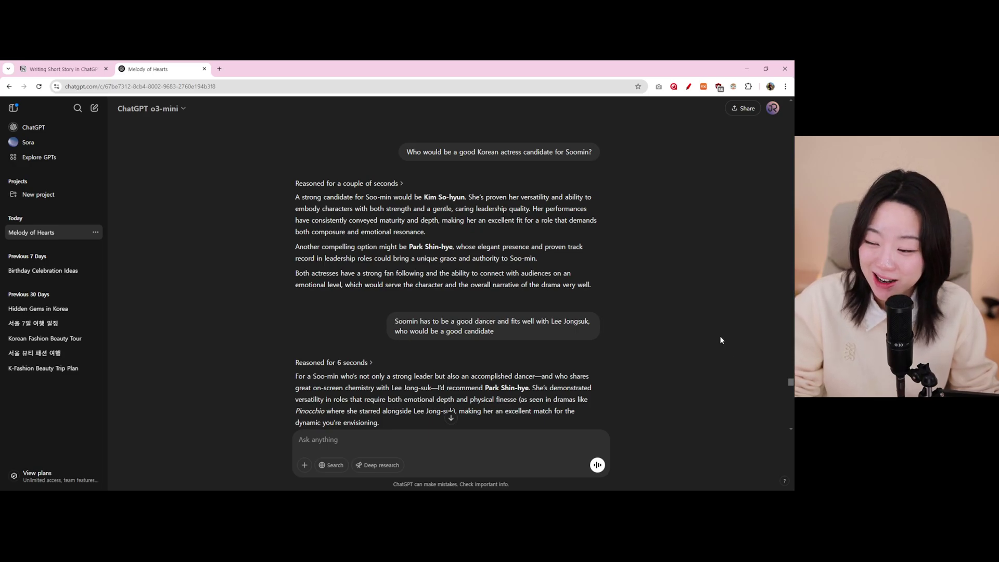
{"action": "mouse_move", "coordinate": [707, 296]}
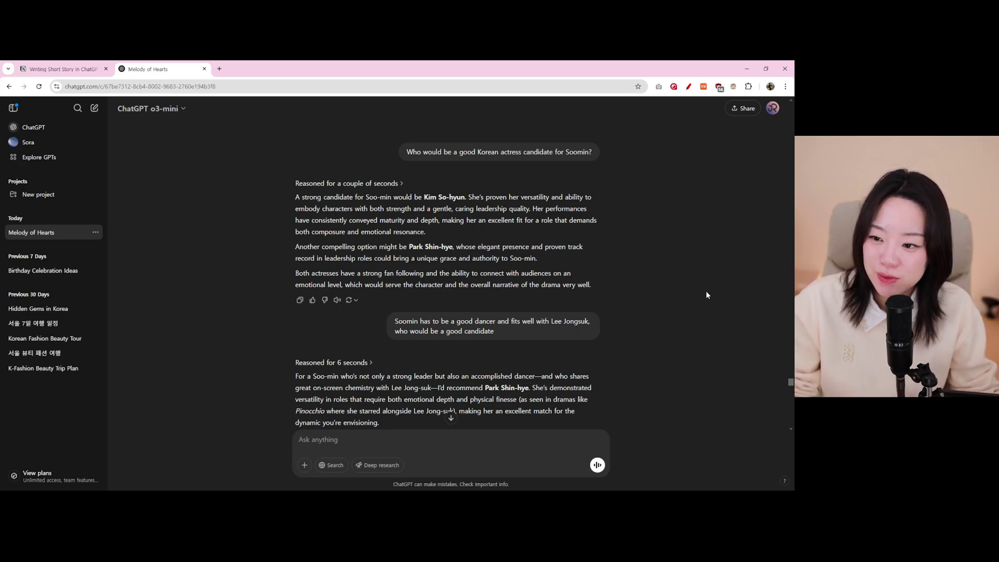